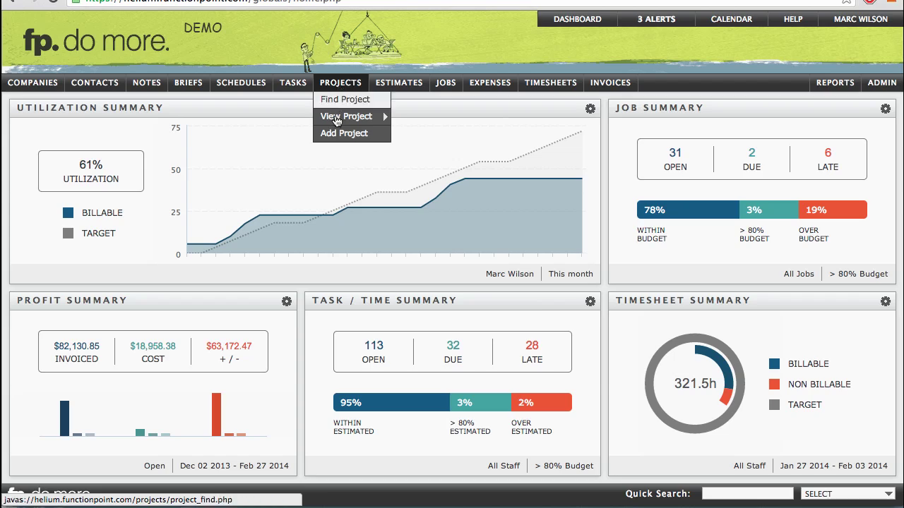
- Choose Add Project from the Projects menu to open a blank project form
left_click(333, 141)
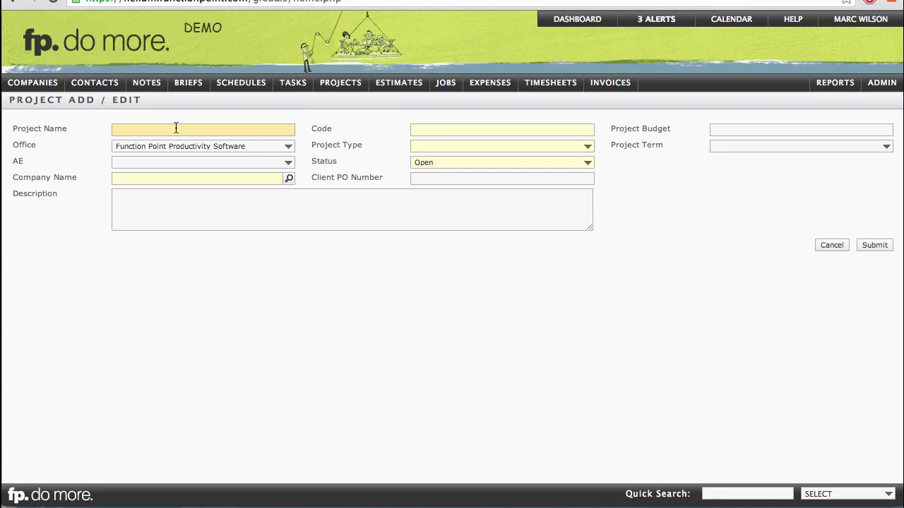
- Name the project 'Project Example' with code PEGAI and project type Video Series
type("Project Example")
left_click(434, 132)
type("PEGA1")
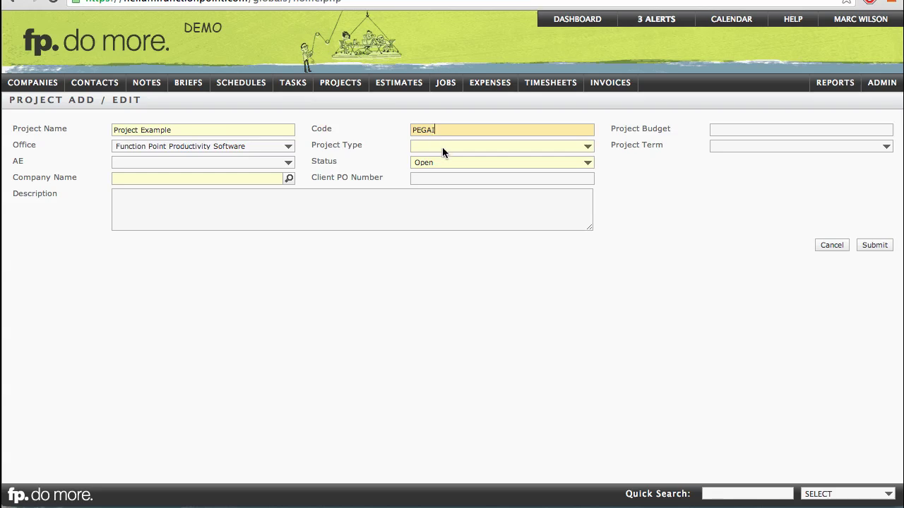
left_click(444, 148)
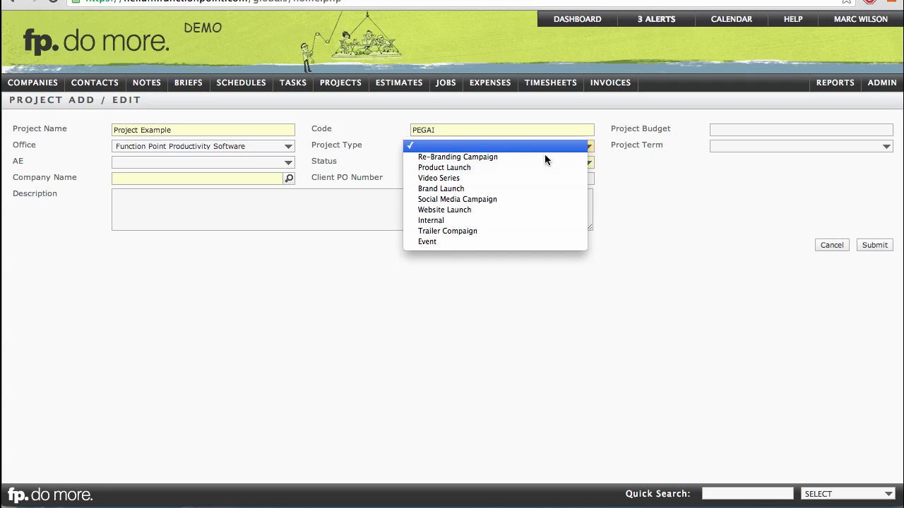
left_click(655, 172)
mouse_move(883, 90)
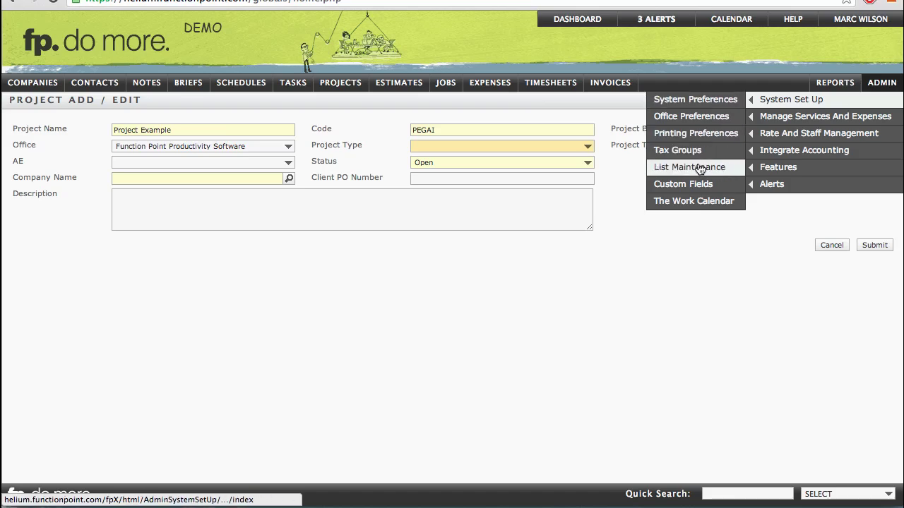
left_click(575, 150)
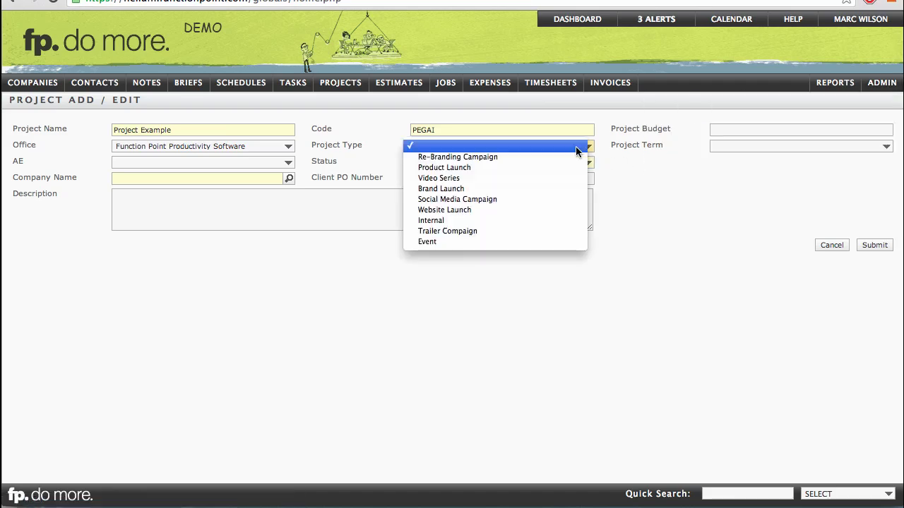
left_click(551, 178)
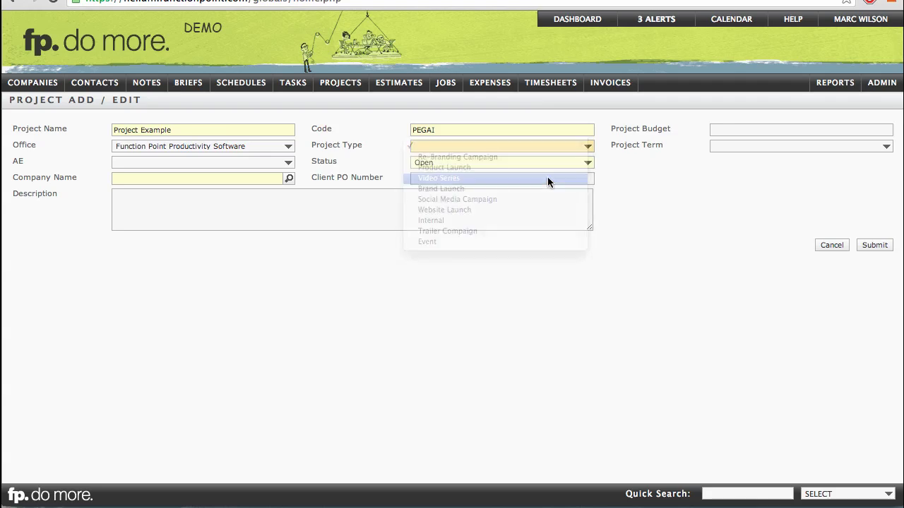
- Assign the account executive and set the company to Great Atlantic Insurance
left_click(267, 163)
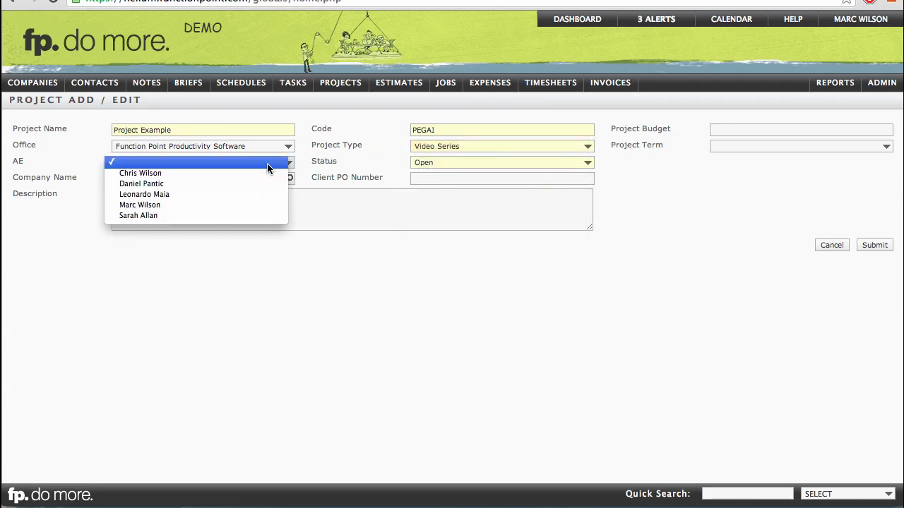
left_click(229, 205)
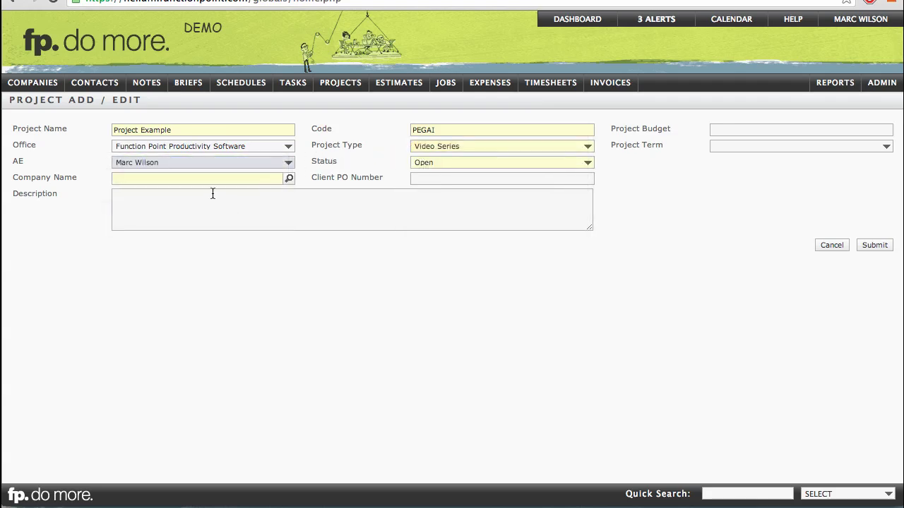
left_click(209, 182)
type("great")
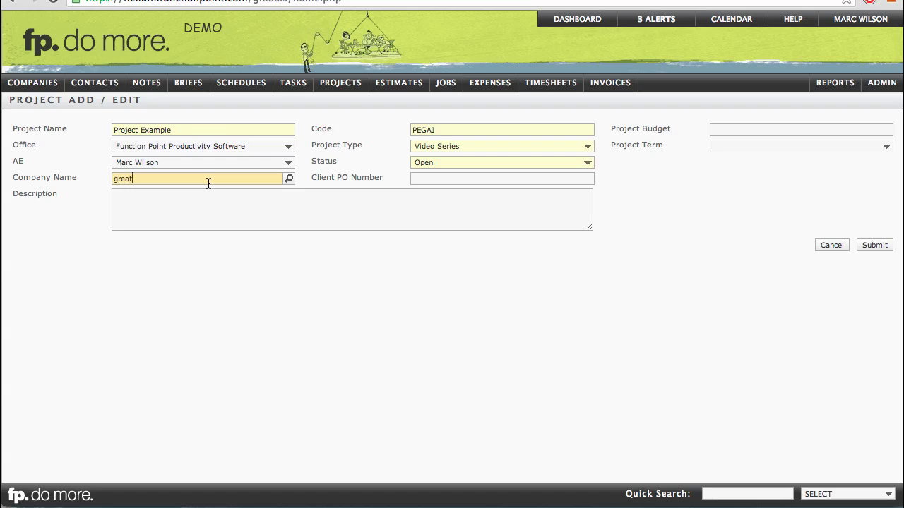
key("Tab")
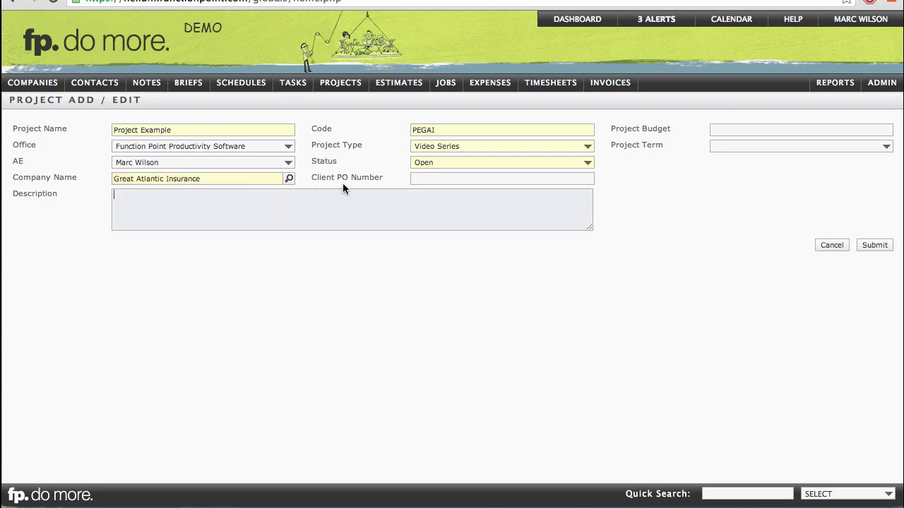
left_click(413, 181)
left_click(400, 205)
- Set the Function Point Productivity Software project term and a 10000 budget, then submit the project
left_click(740, 149)
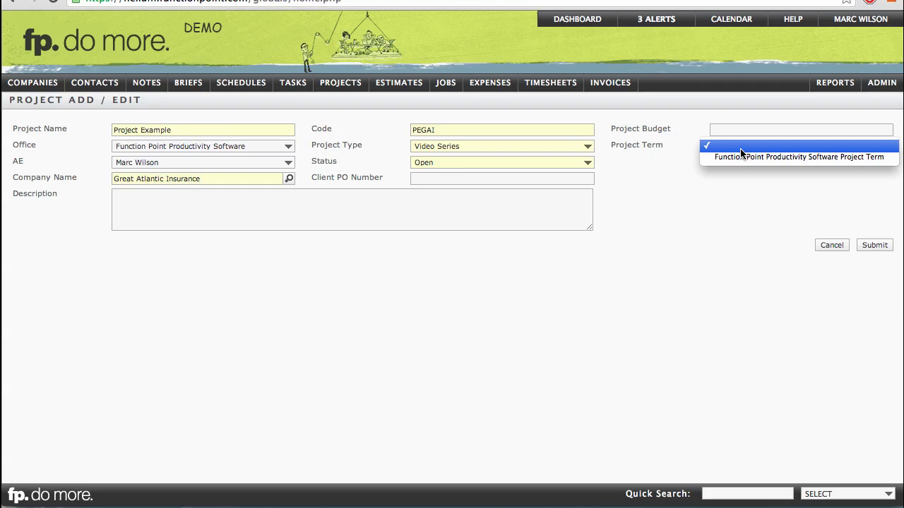
left_click(738, 156)
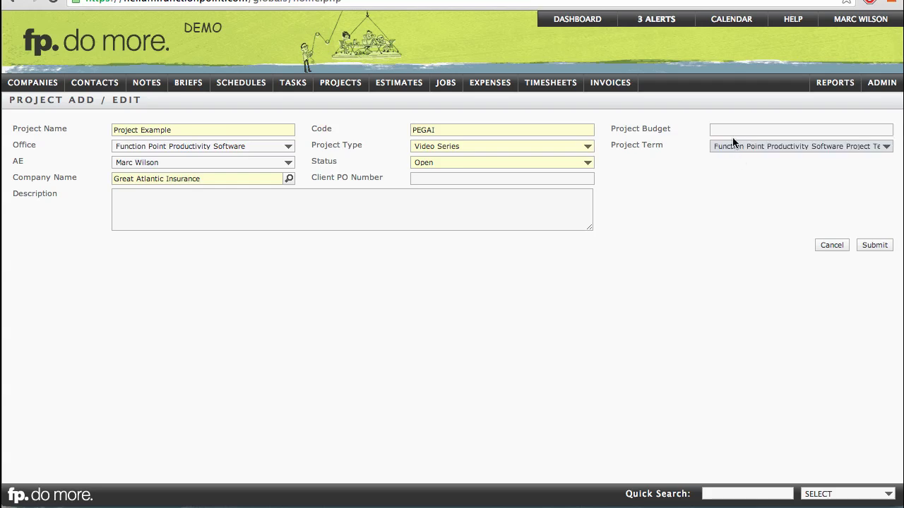
left_click(735, 128)
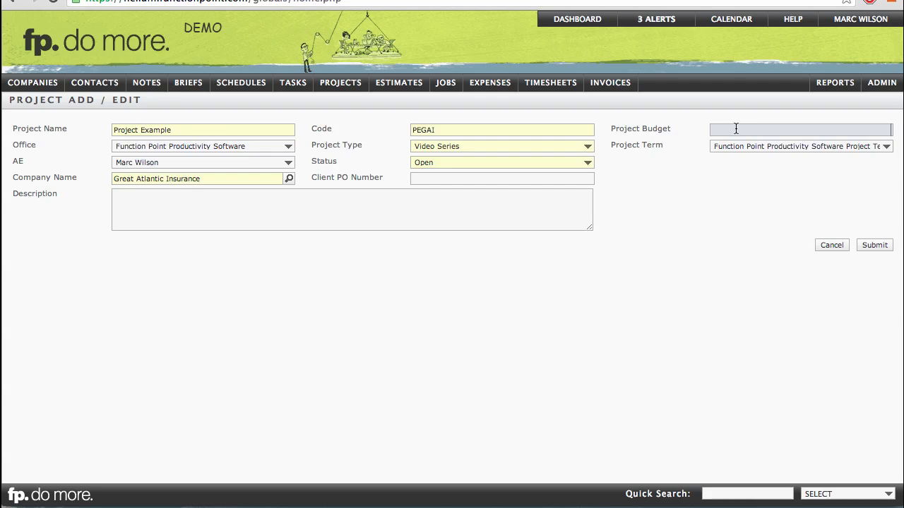
type("10000")
left_click(818, 178)
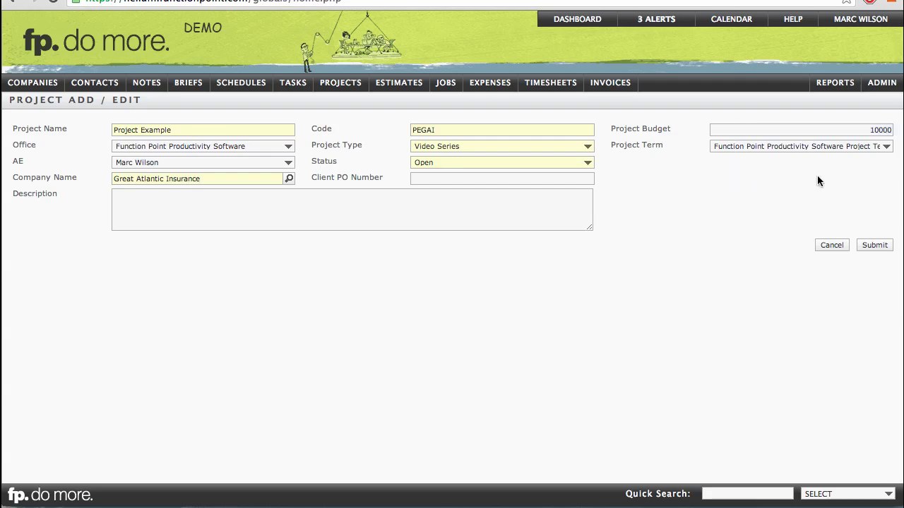
left_click(874, 247)
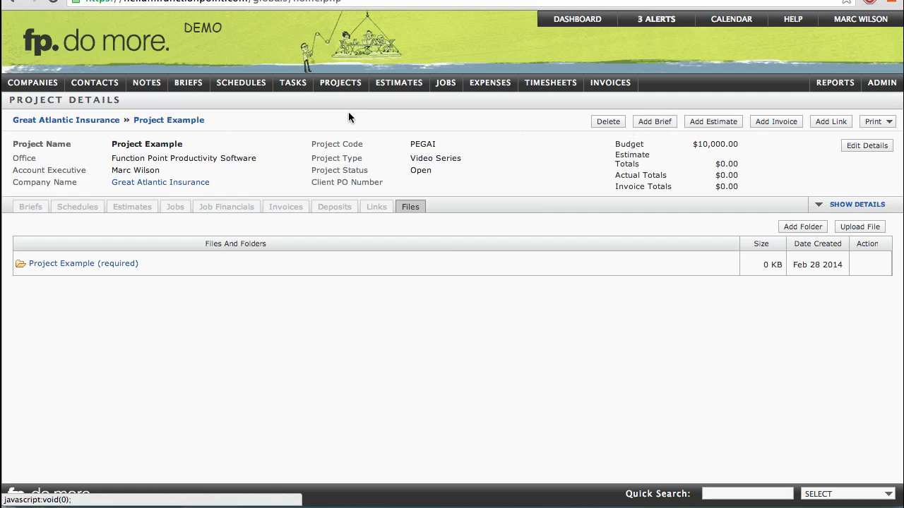
- Bring up the Projects > View Project submenu listing recent projects
mouse_move(341, 84)
mouse_move(374, 117)
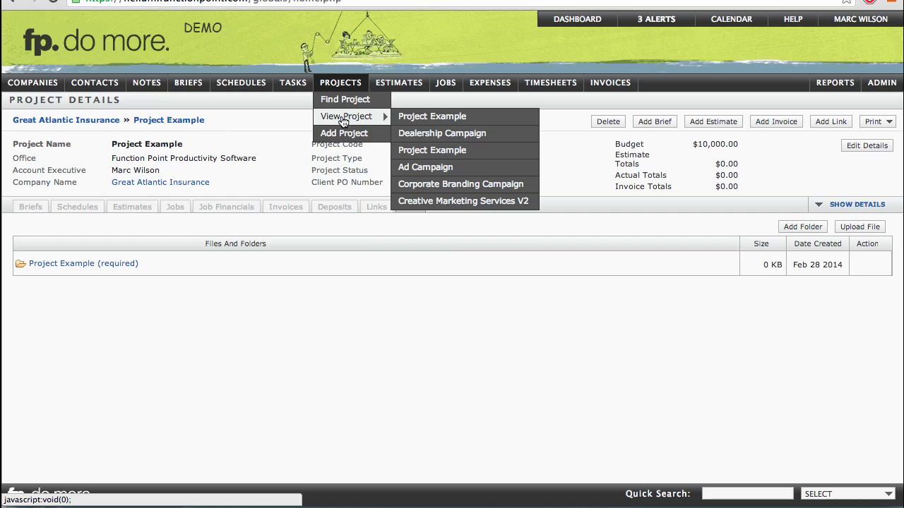
- Open Dealership Campaign and look through its Estimates and Jobs tabs, ending on Estimates
left_click(435, 139)
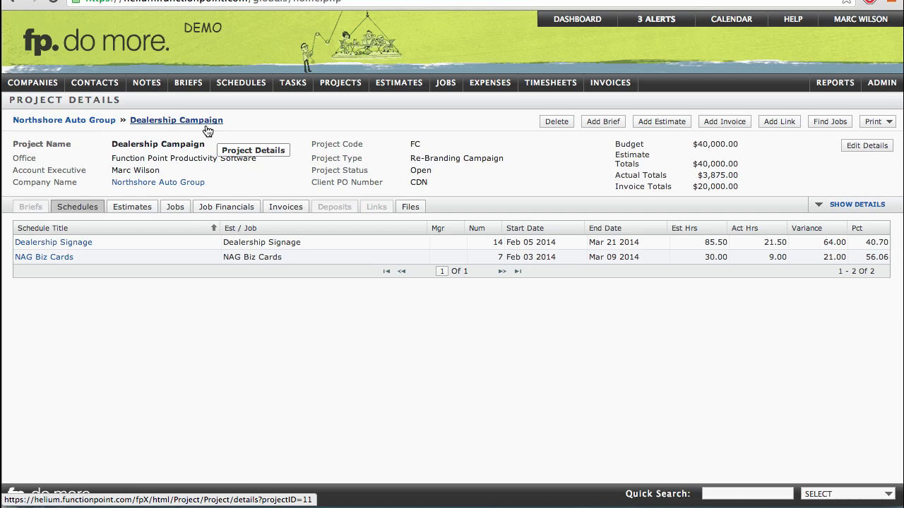
left_click(132, 208)
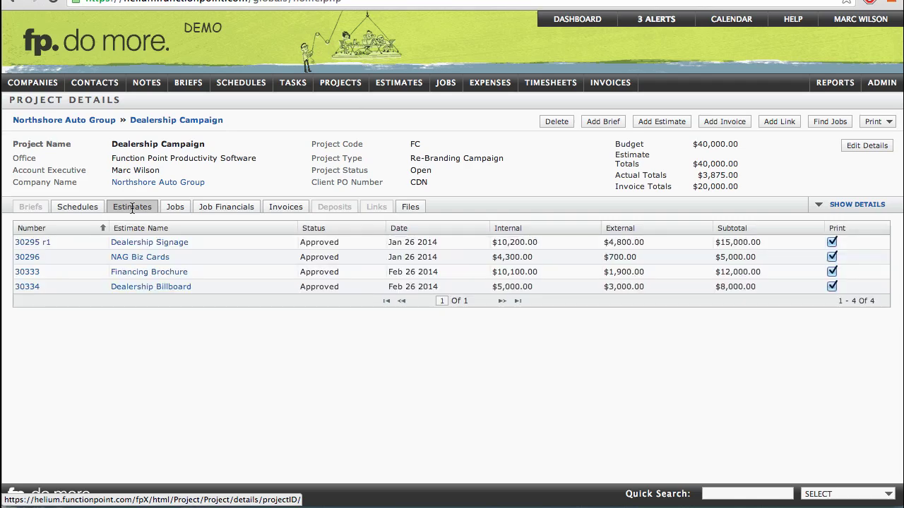
left_click(175, 208)
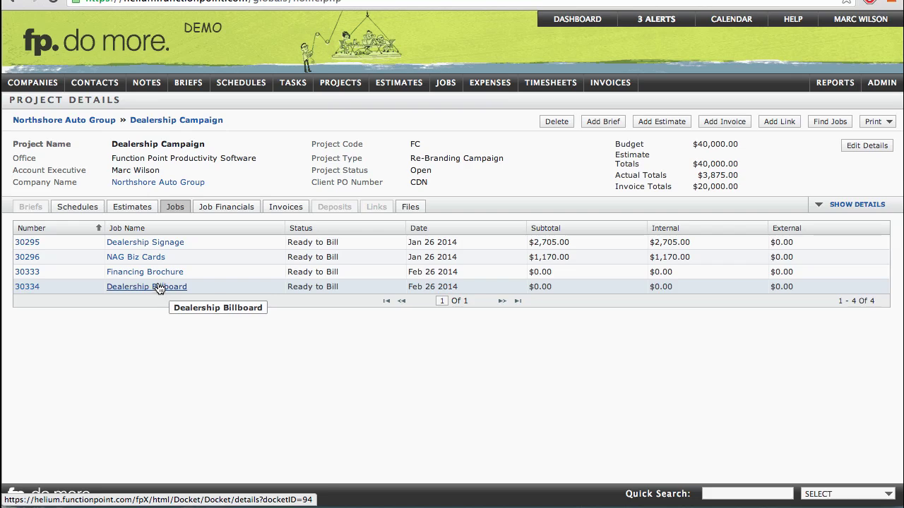
left_click(136, 210)
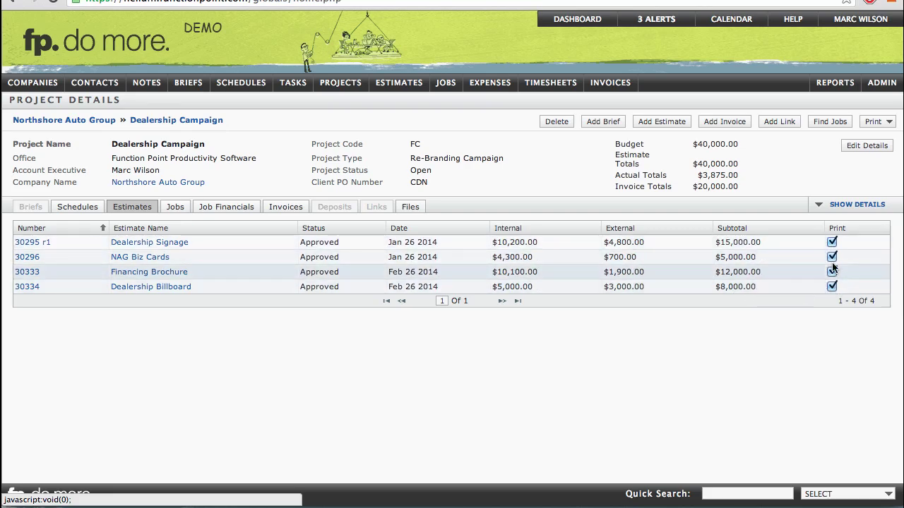
- Open the printable Project Estimate for the Dealership Campaign from the Print options
left_click(880, 125)
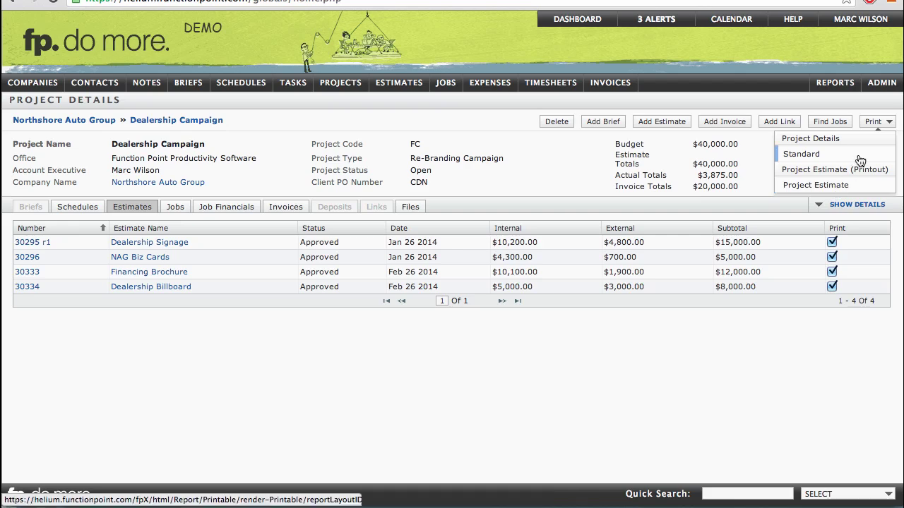
mouse_move(885, 92)
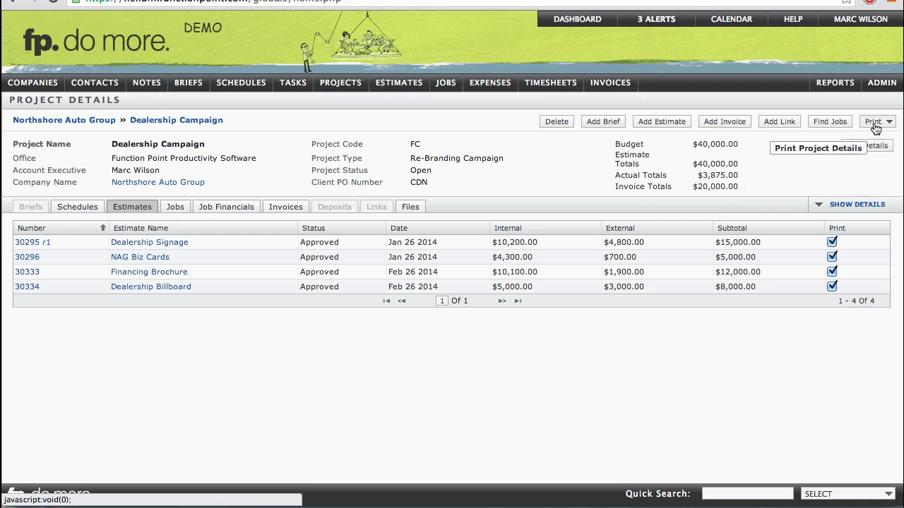
left_click(875, 122)
left_click(831, 187)
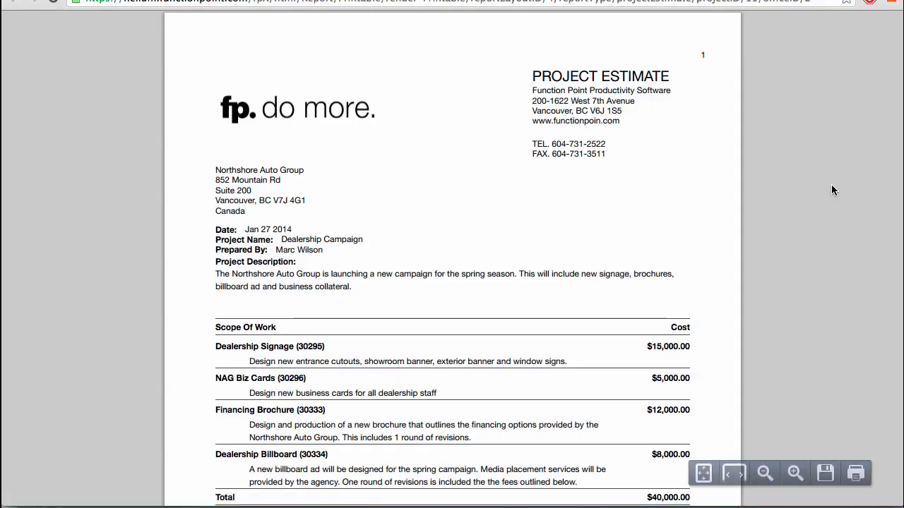
- Scroll through the estimate printout, then close it to return to the project page
scroll(675, 174, "down", 3)
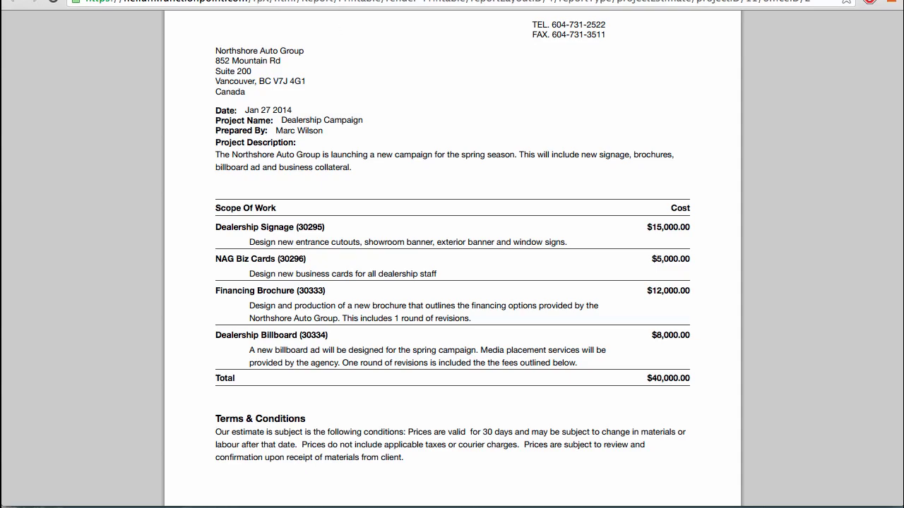
key("ctrl+w")
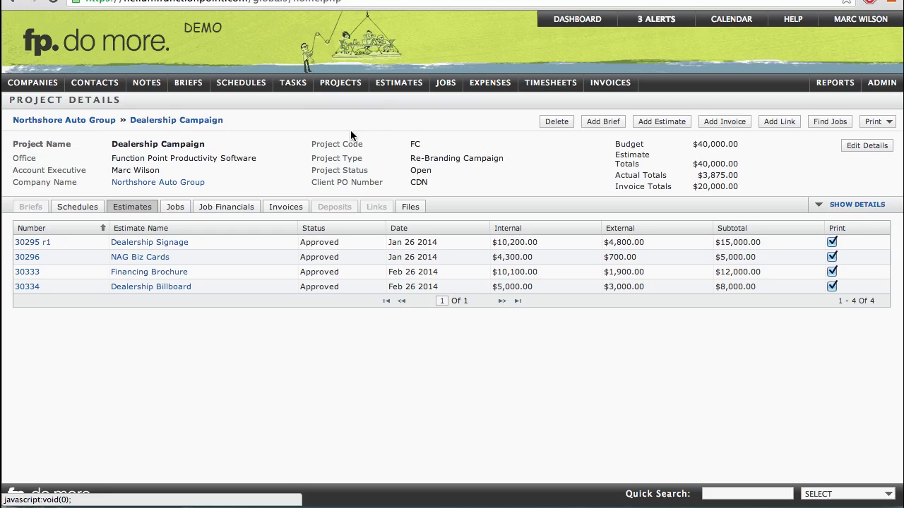
- Show the Job Financials tab for the Dealership Campaign's four jobs
left_click(220, 206)
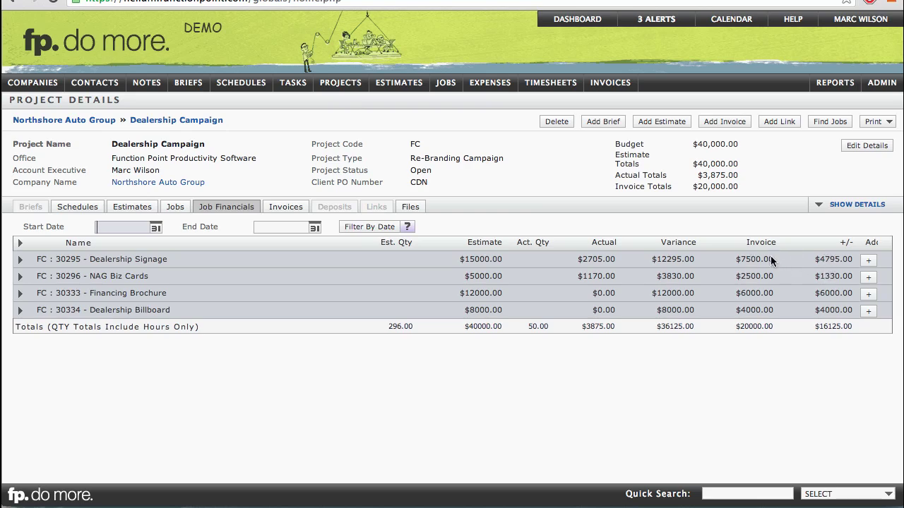
left_click(20, 260)
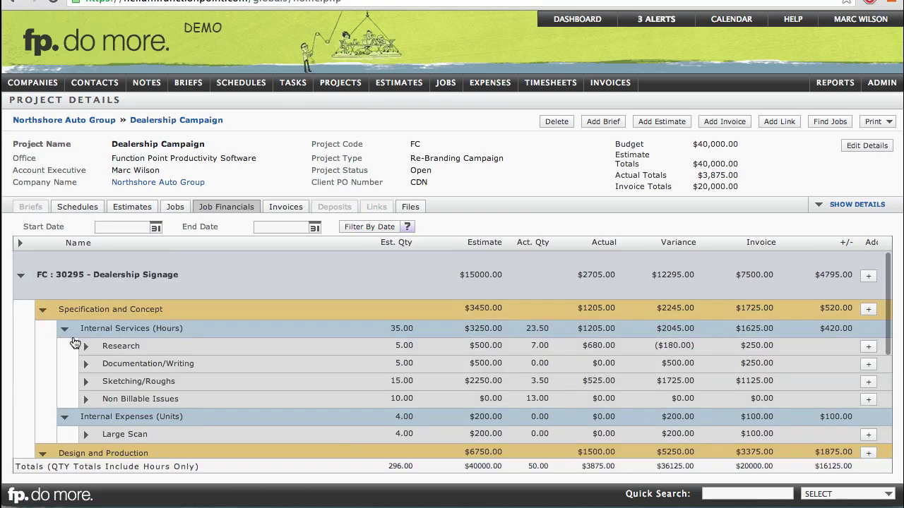
left_click(87, 348)
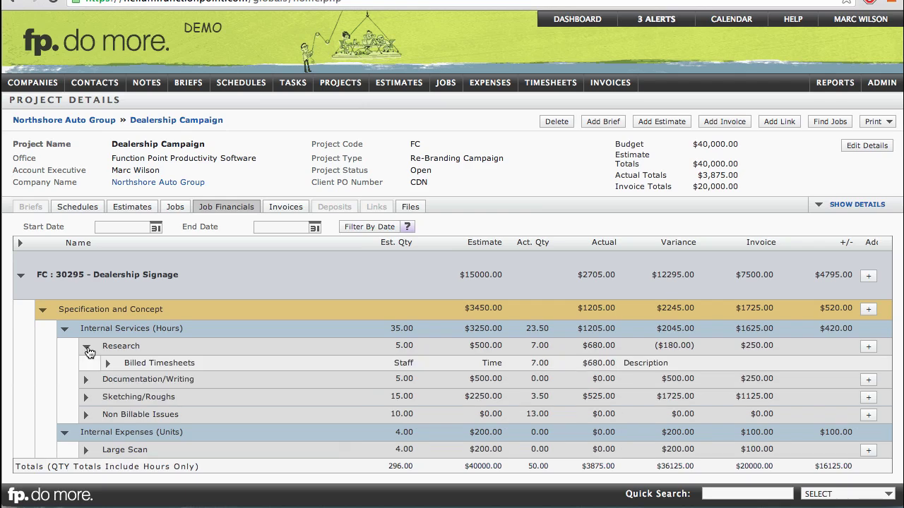
left_click(107, 364)
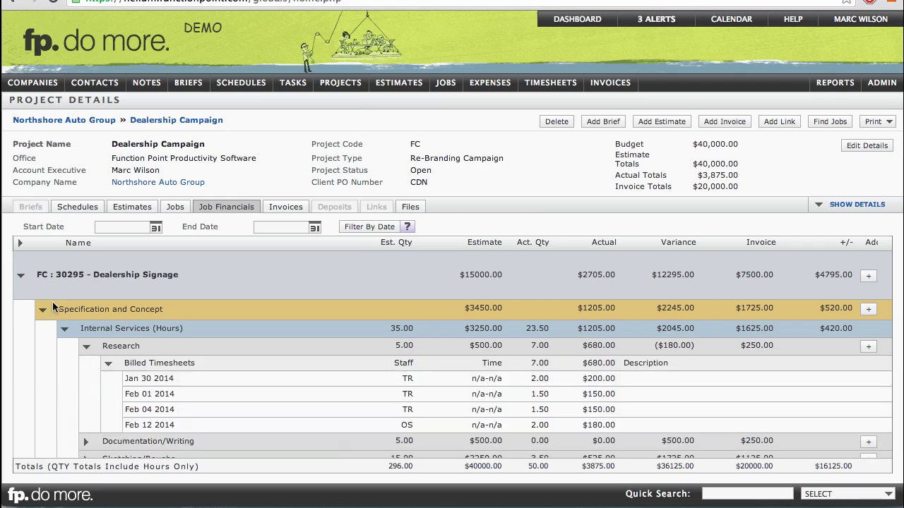
left_click(21, 276)
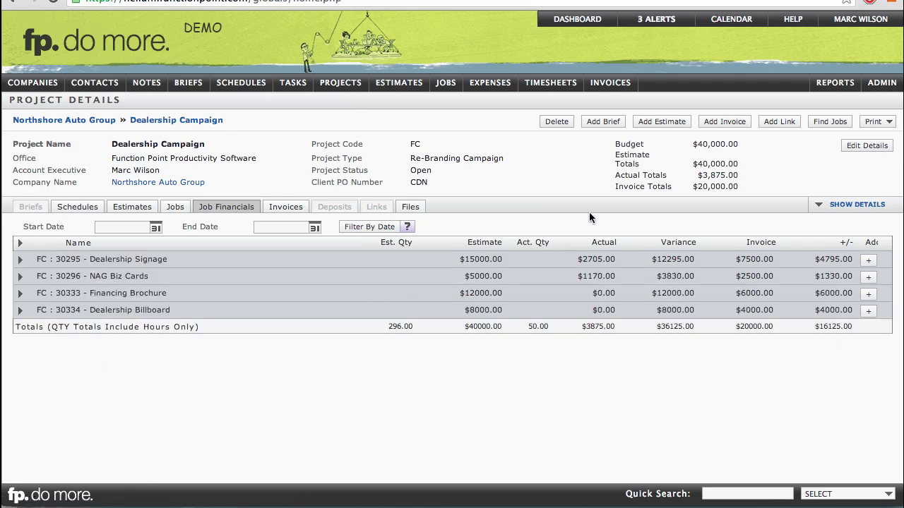
left_click_drag(697, 144, 740, 141)
left_click(717, 143)
mouse_move(642, 156)
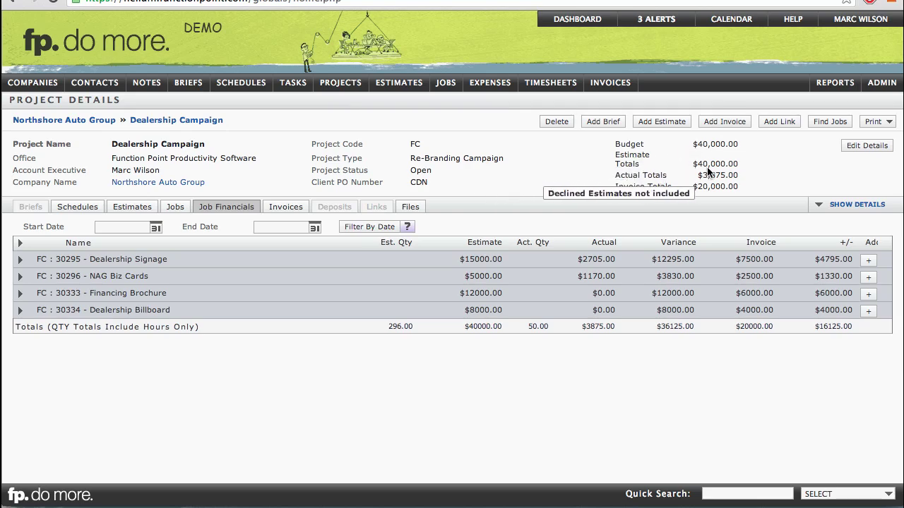